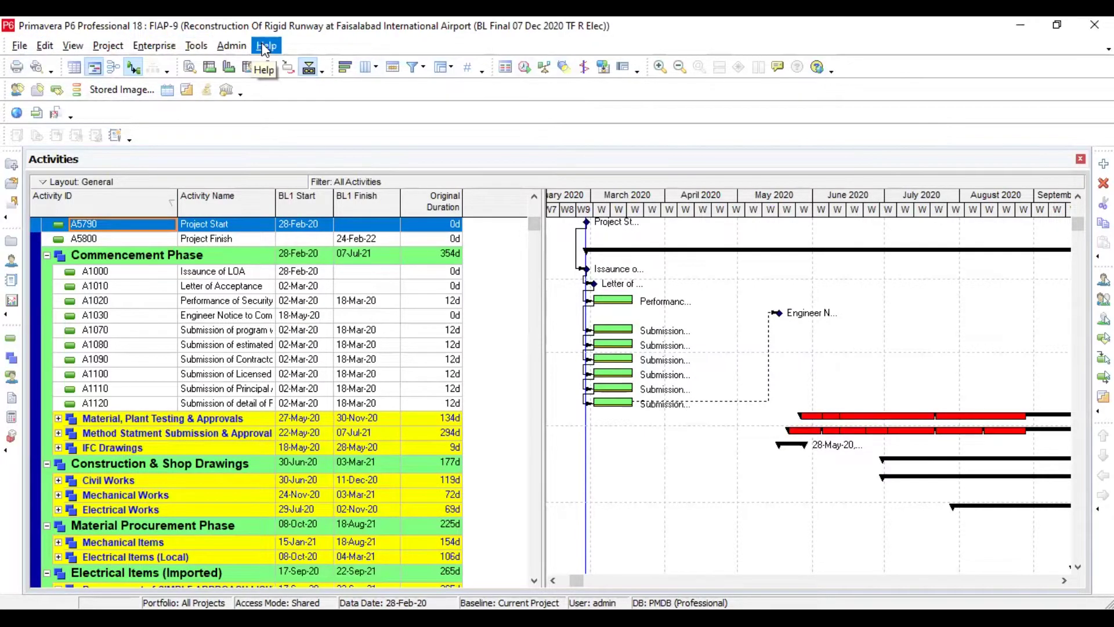
Step: Browse the File, View and Help menus without choosing any command
click(17, 46)
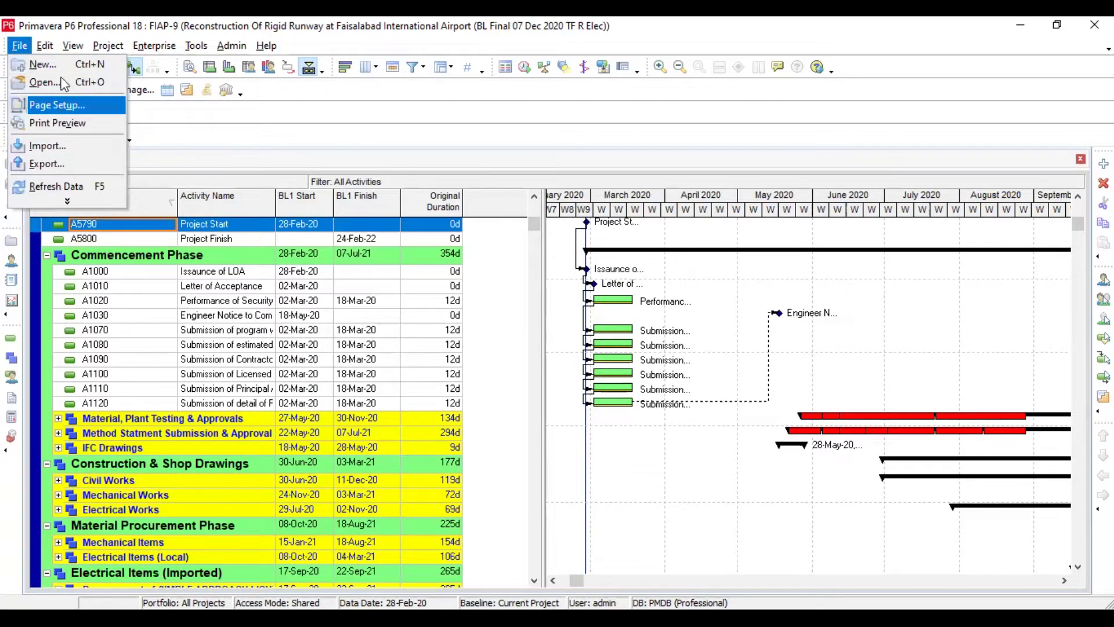
mouse_move(73, 46)
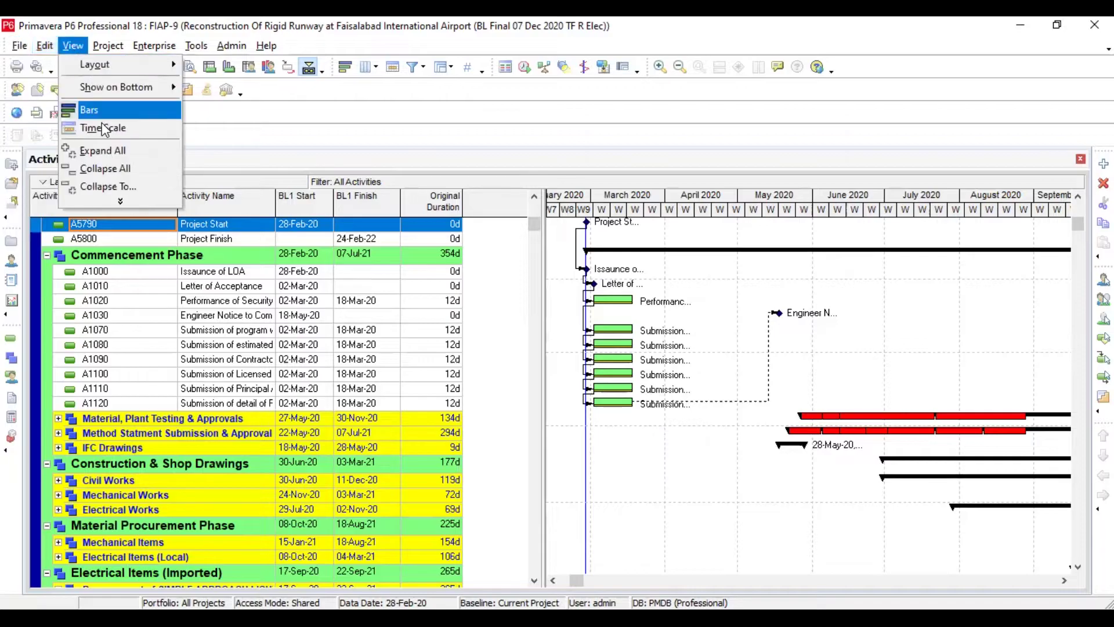
click(120, 203)
mouse_move(103, 48)
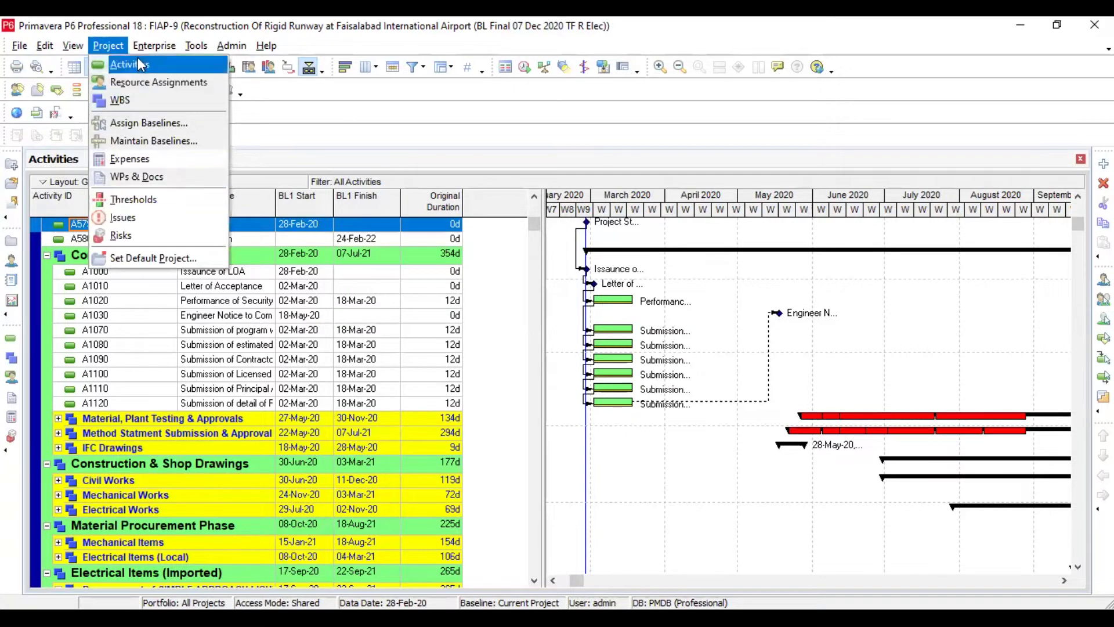
mouse_move(154, 46)
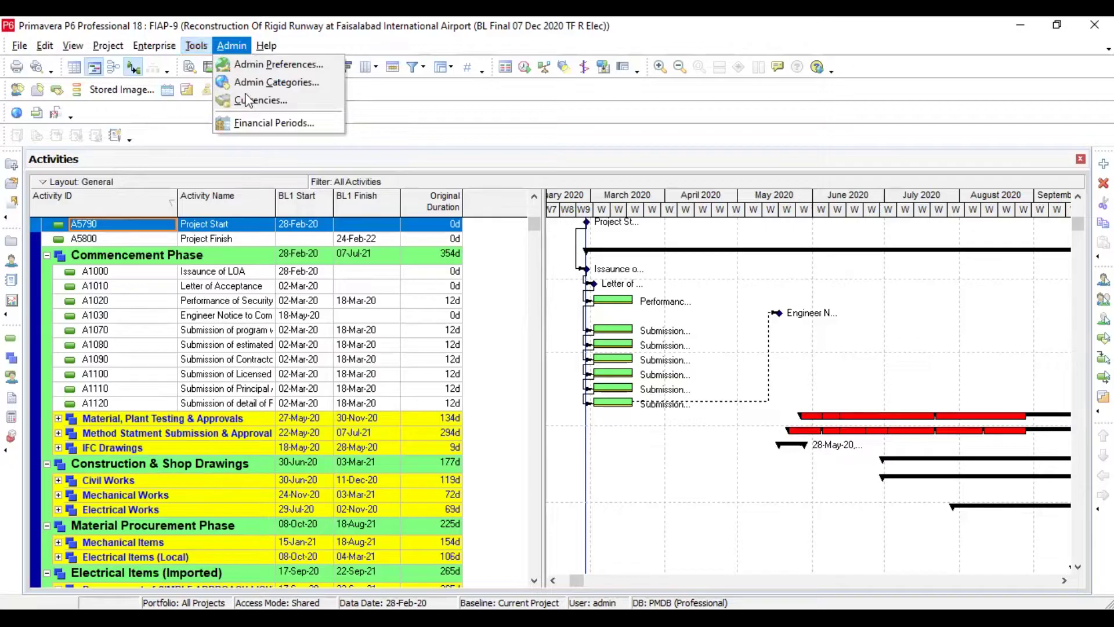
mouse_move(266, 45)
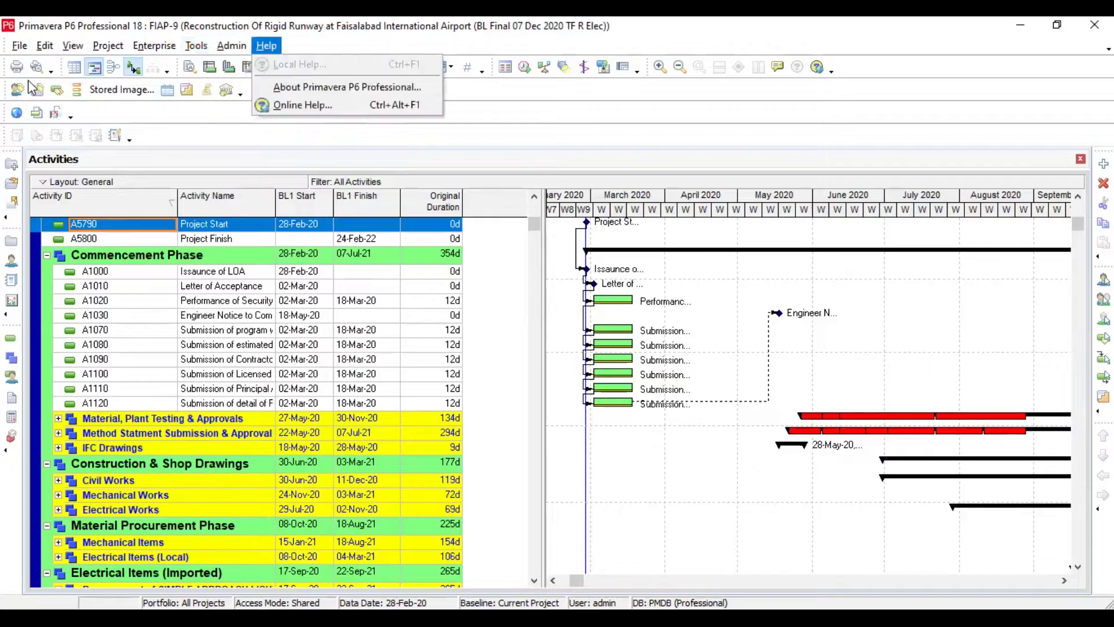
click(529, 121)
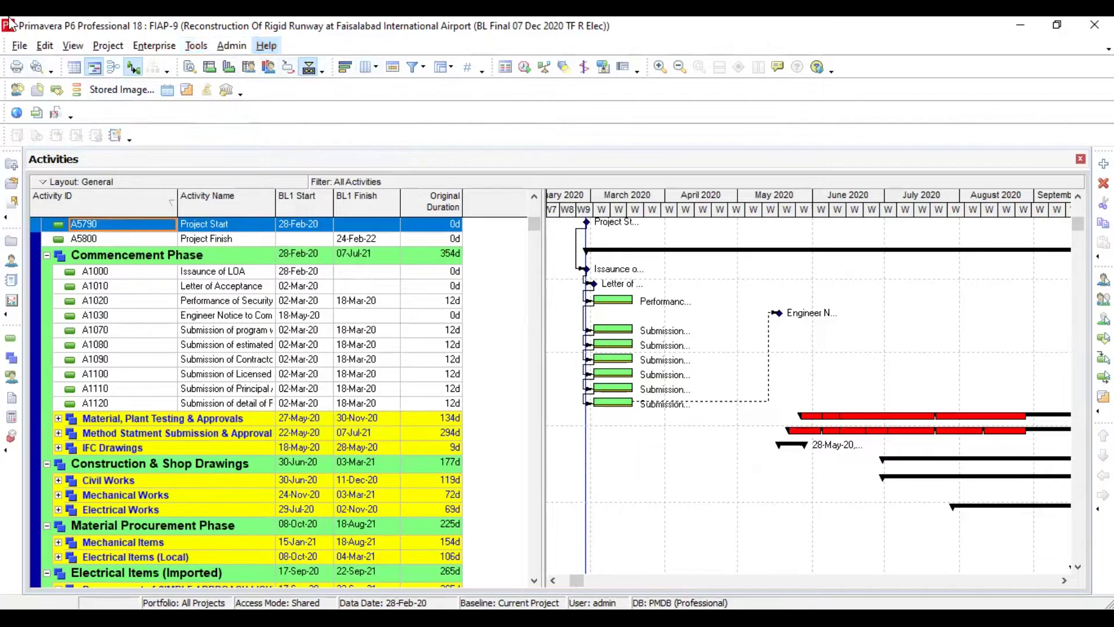
click(19, 47)
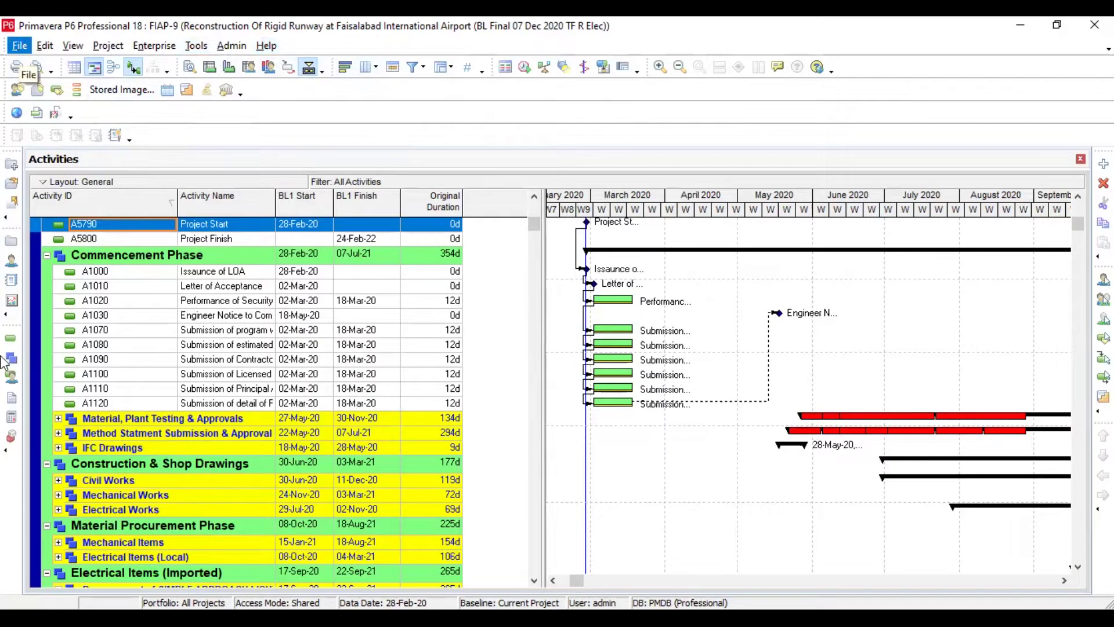
click(9, 221)
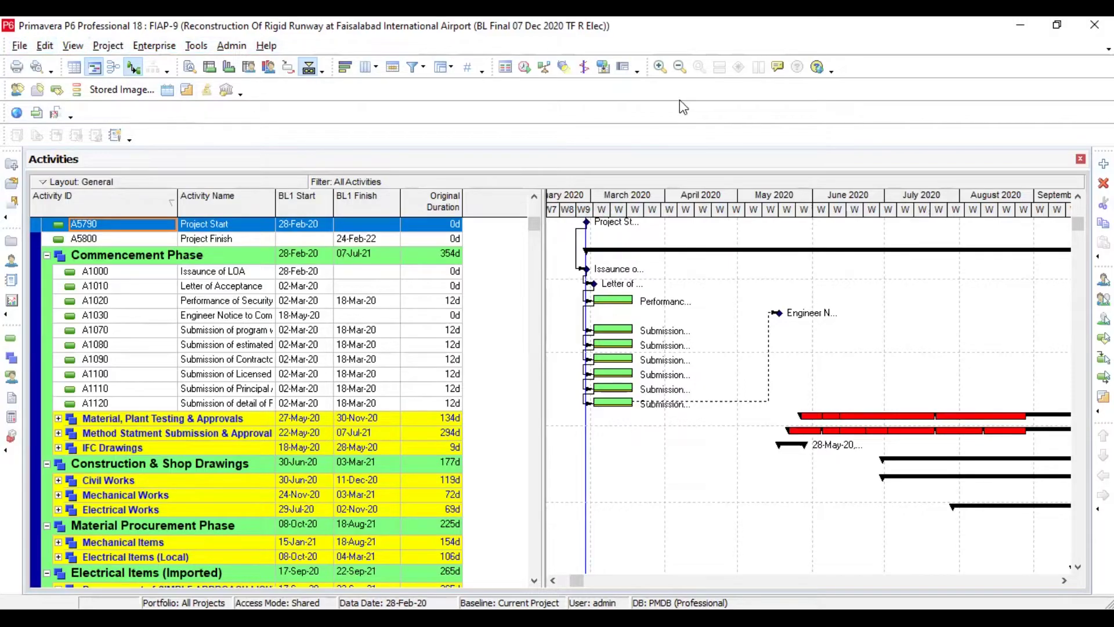
Step: Add the Find toolbar as an extra row and hide the Display toolbar
right_click(658, 90)
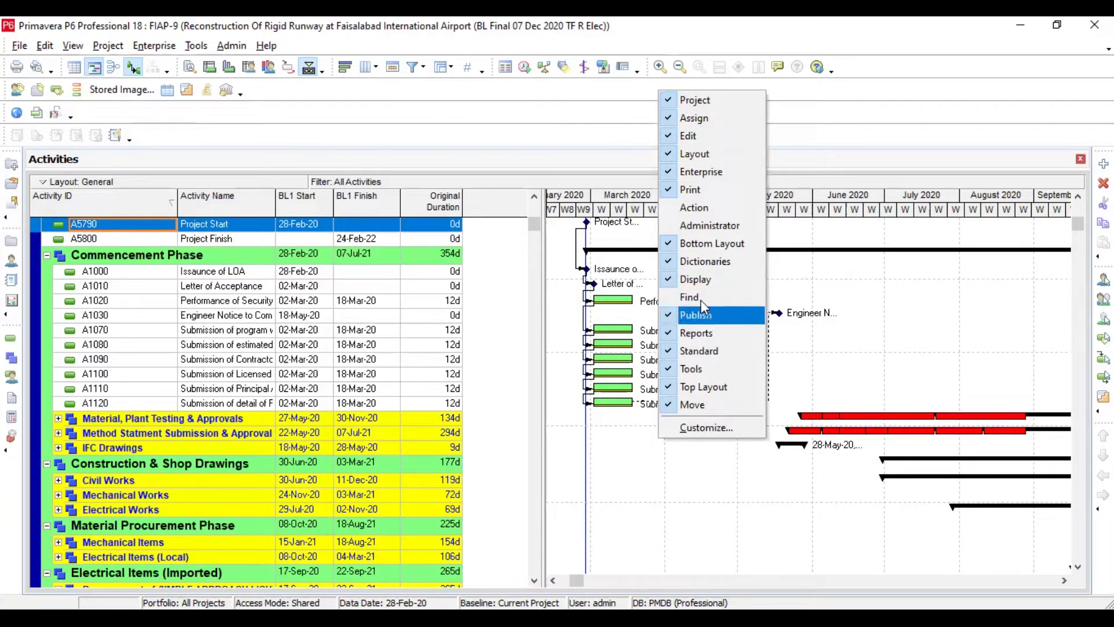
click(680, 301)
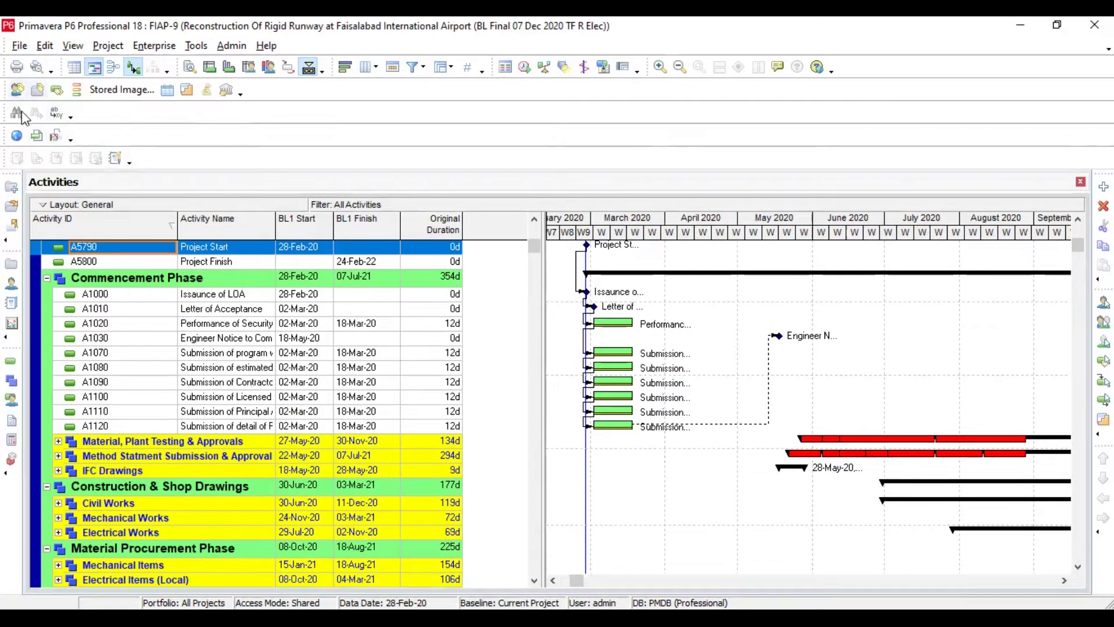
right_click(598, 115)
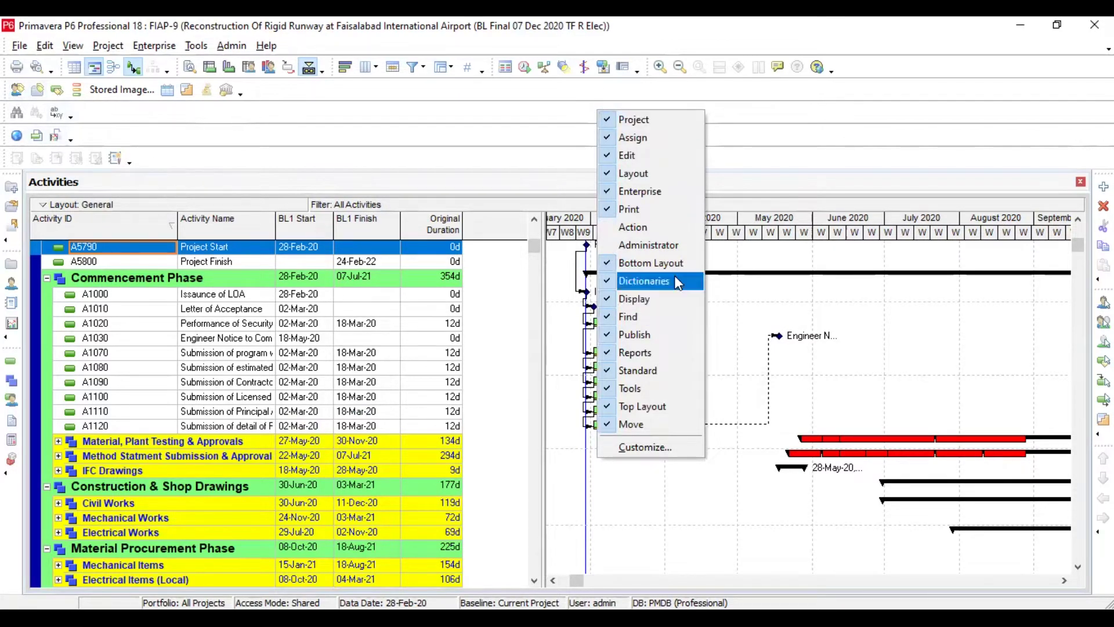
click(609, 306)
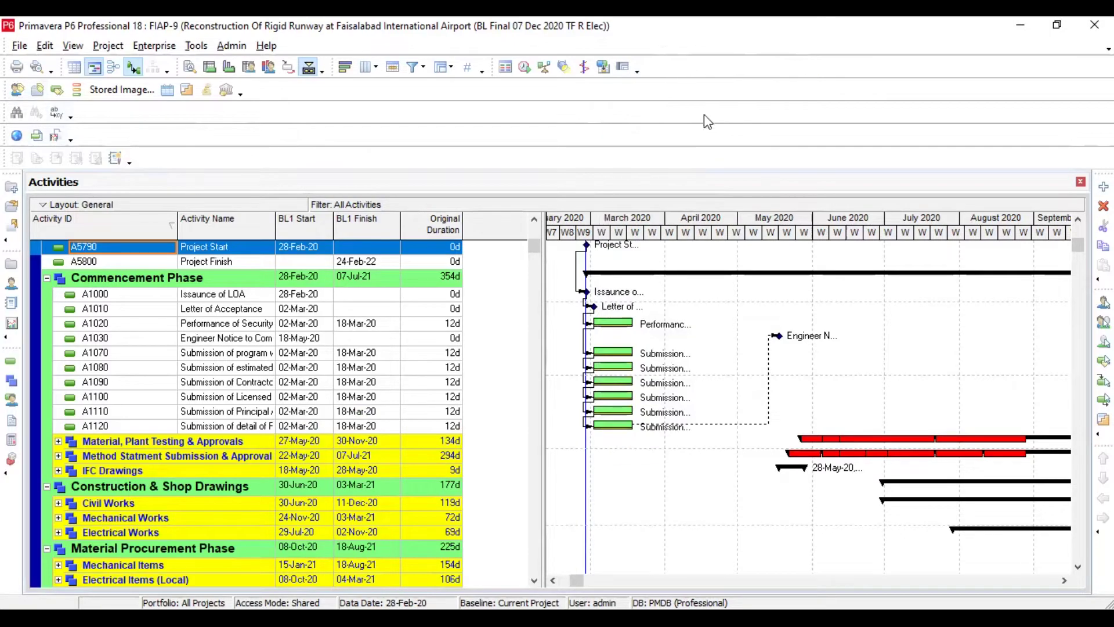
Step: Hide the Edit toolbar, then show it again
right_click(625, 104)
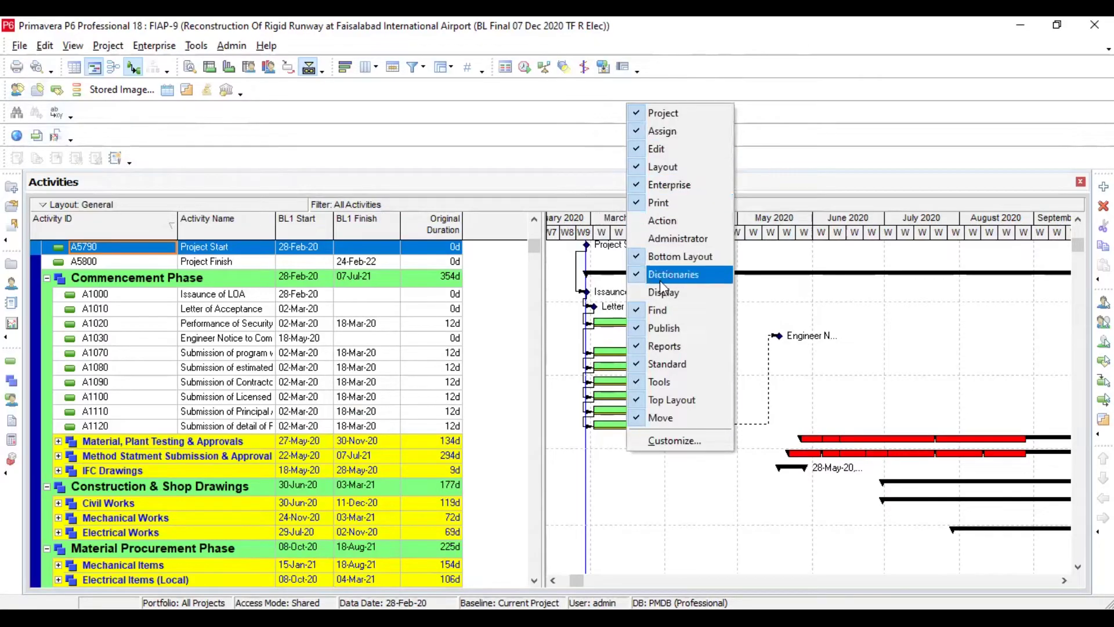
click(637, 150)
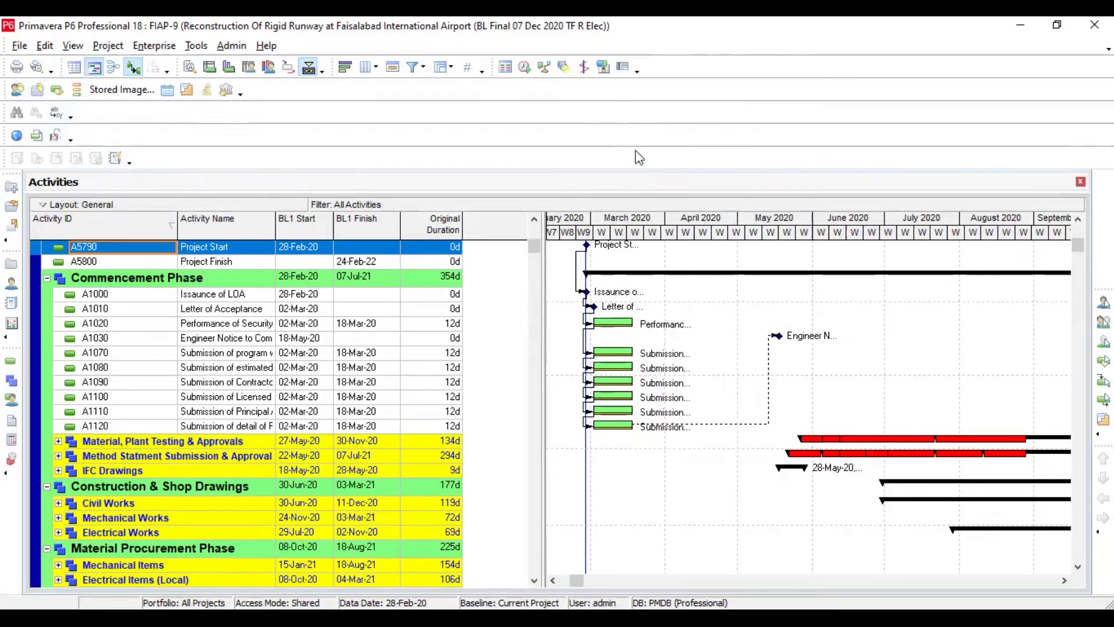
right_click(585, 114)
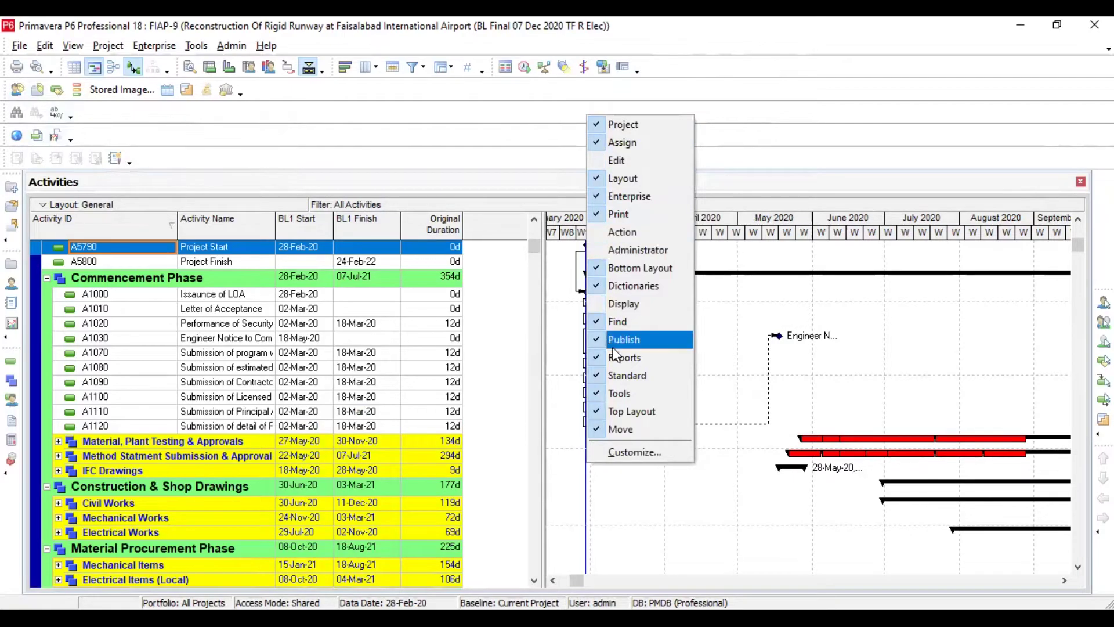
click(616, 160)
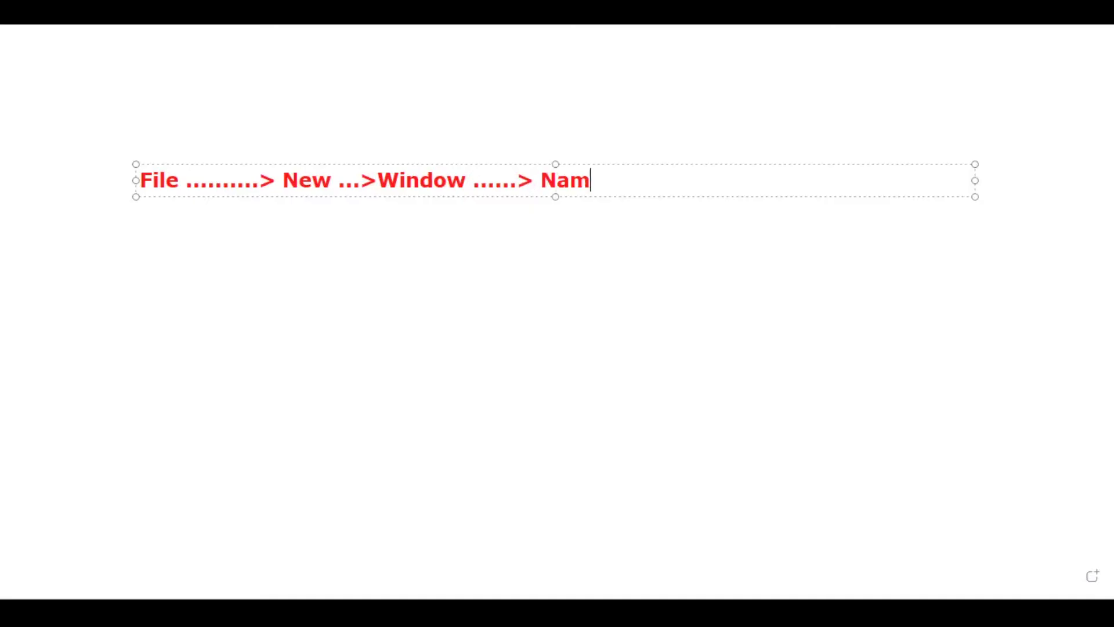
Step: Add 'Name, dates, PM, Department, Rate' to the slide outline, then start a new Primavera project
text(,dates )
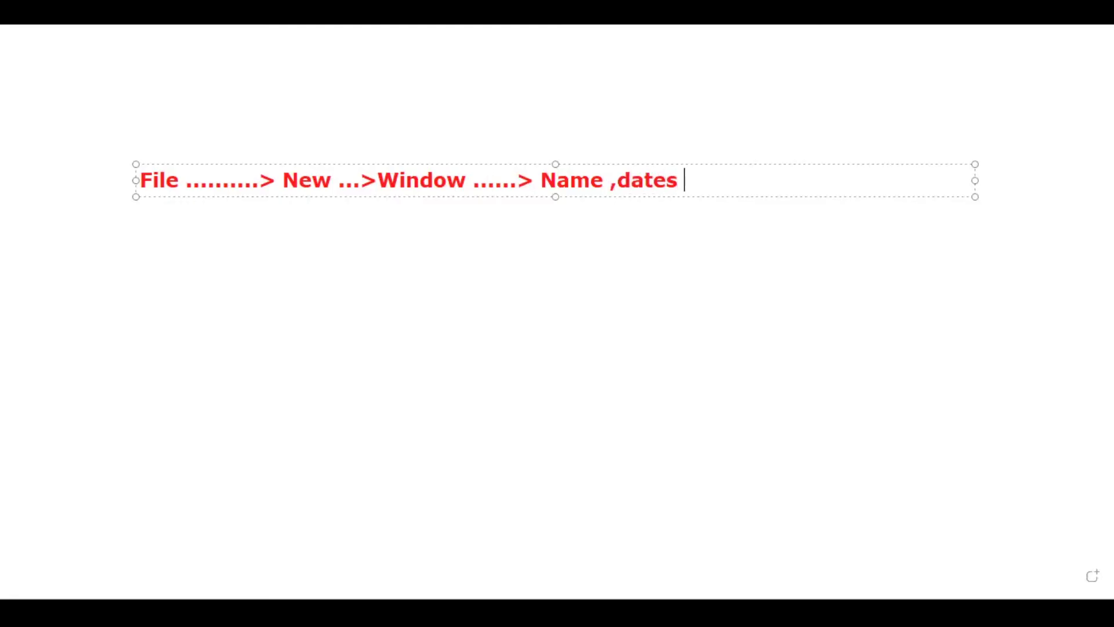
text(.PM,De)
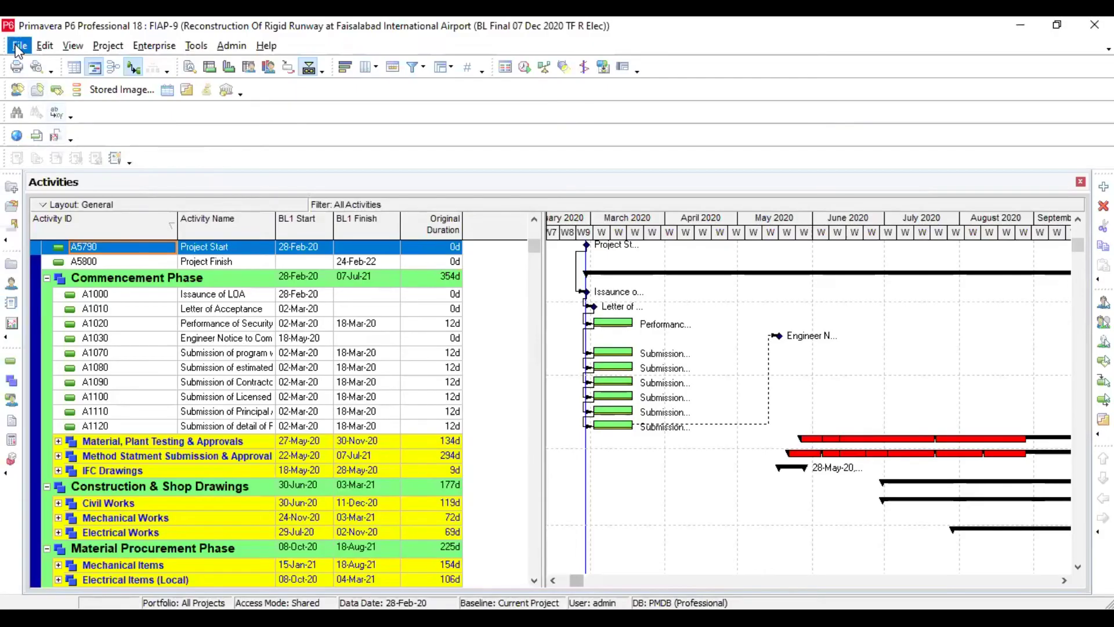
click(19, 45)
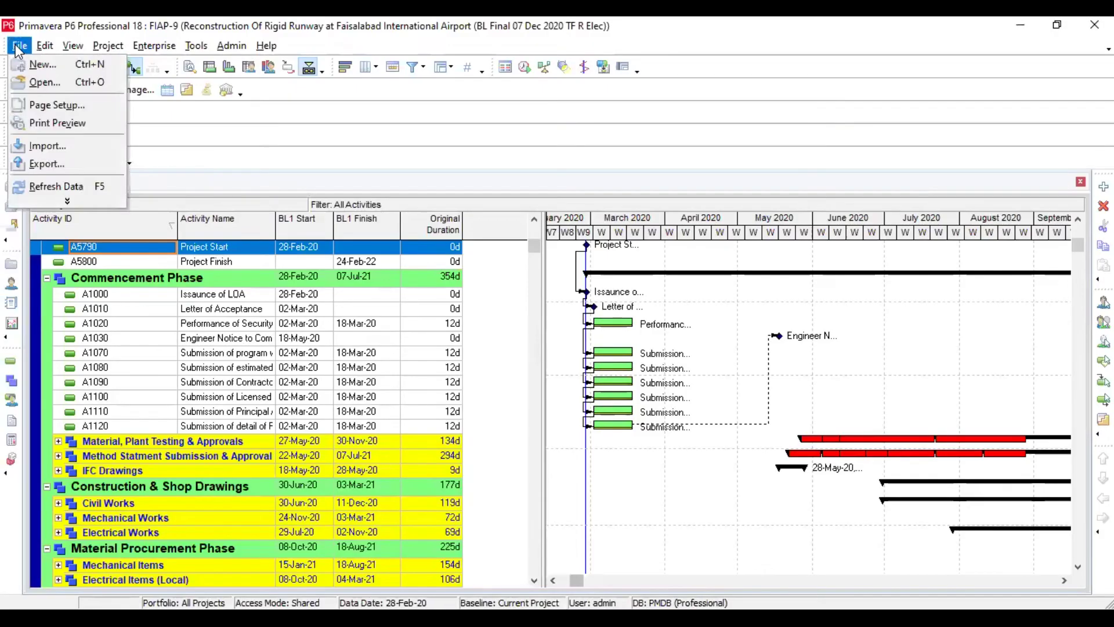
click(47, 64)
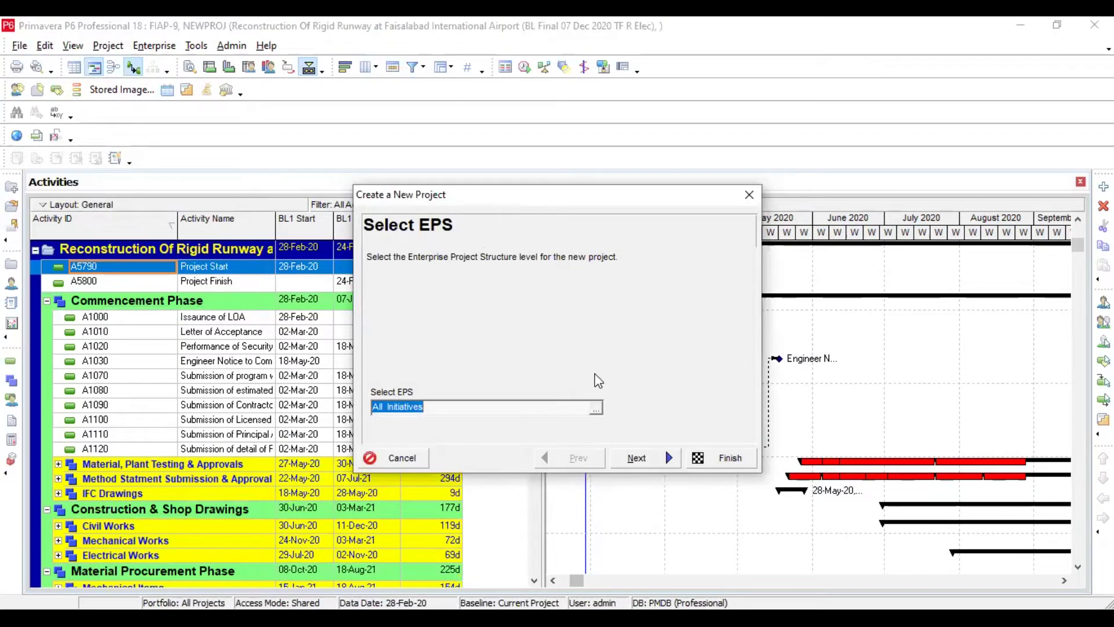
Step: Pick Manufacturing from the EPS list and continue to the Project Name step
click(597, 409)
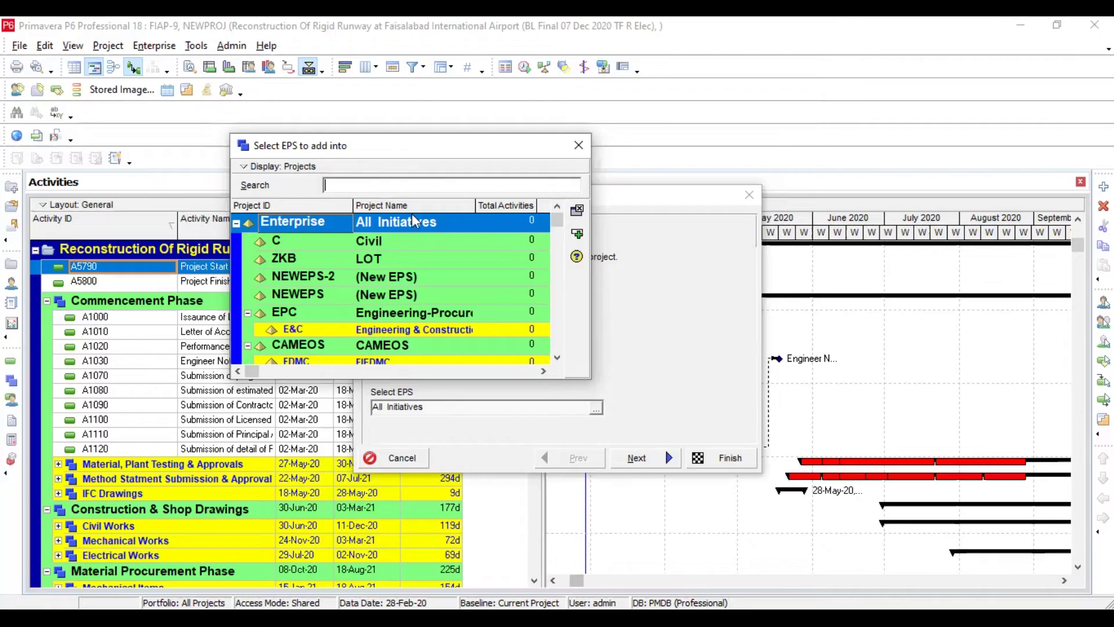
click(557, 358)
click(557, 358)
click(557, 358)
click(556, 358)
click(557, 358)
click(557, 358)
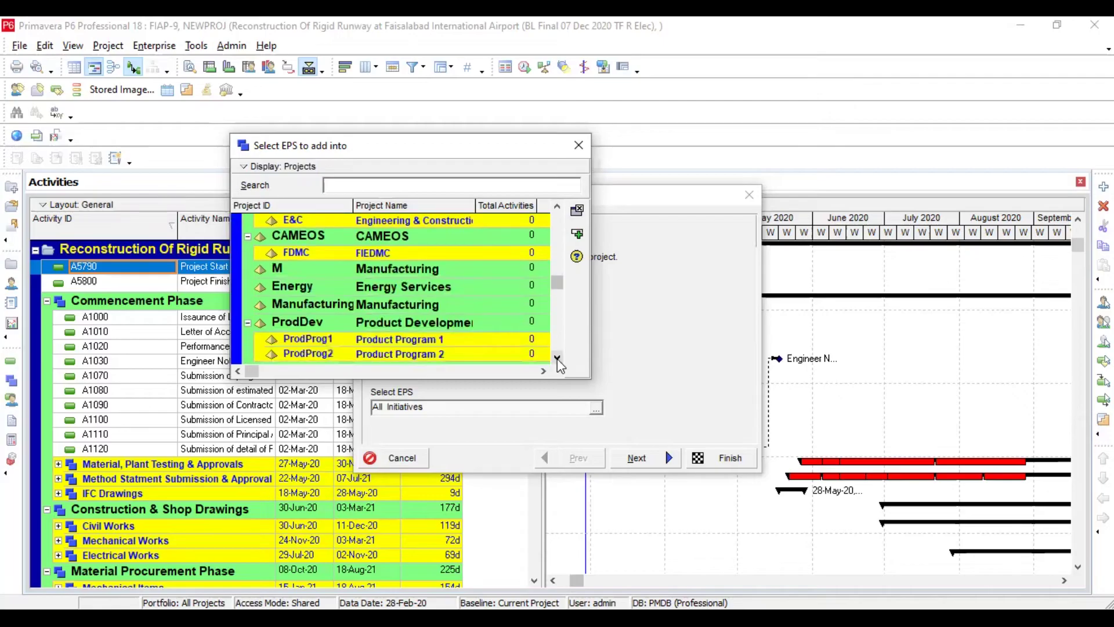
click(415, 270)
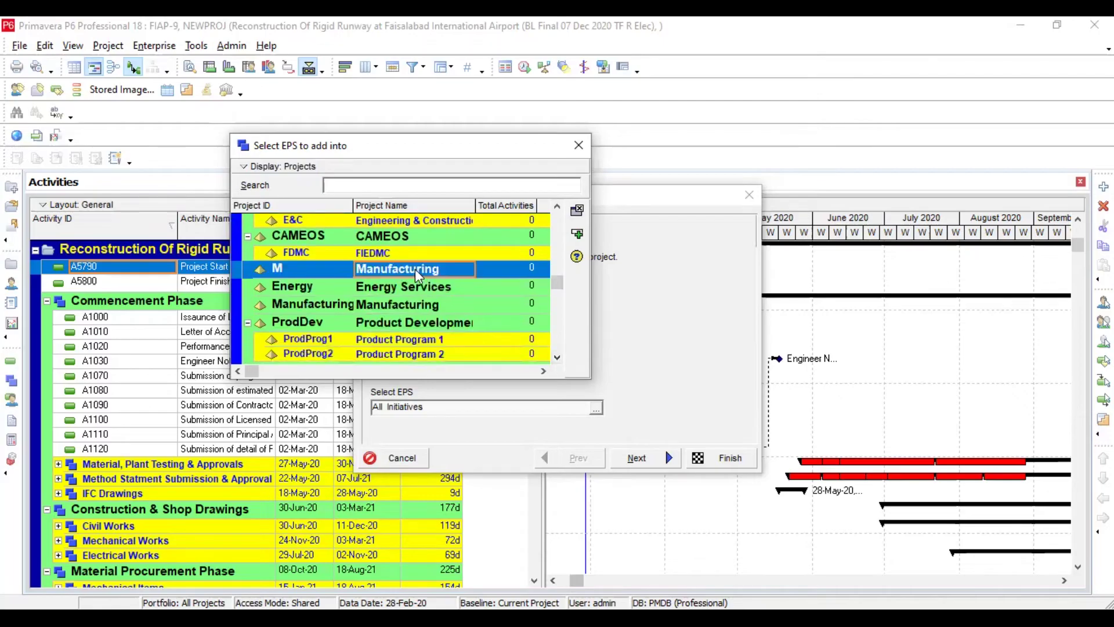
click(578, 235)
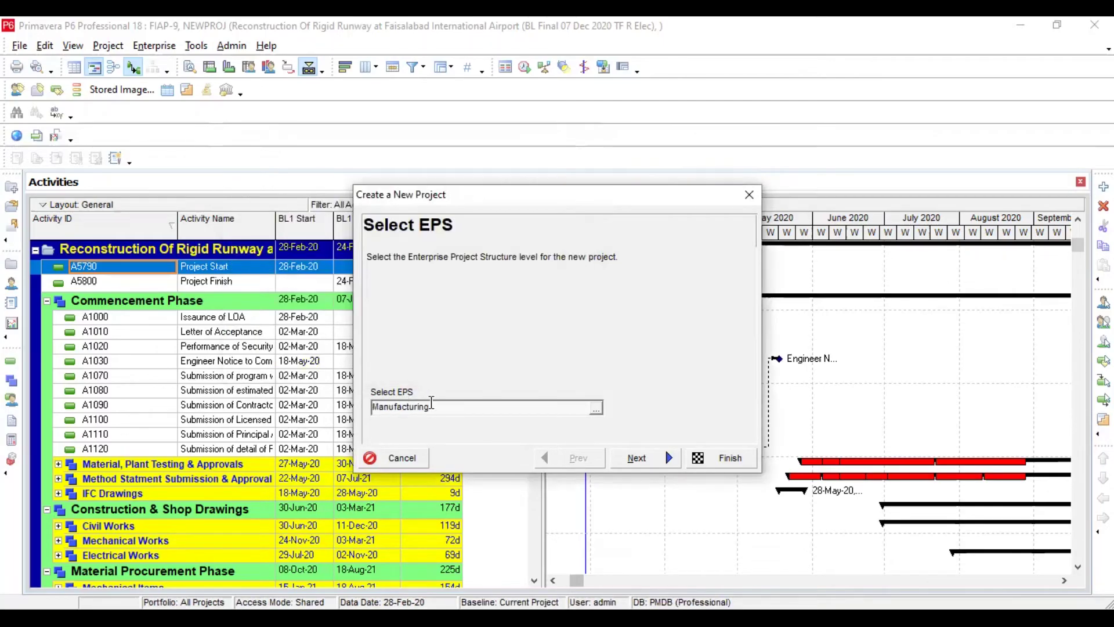
click(645, 458)
Step: Name the project Shutdown Project with ID STO-2, since STO was already taken
drag(428, 372, 313, 374)
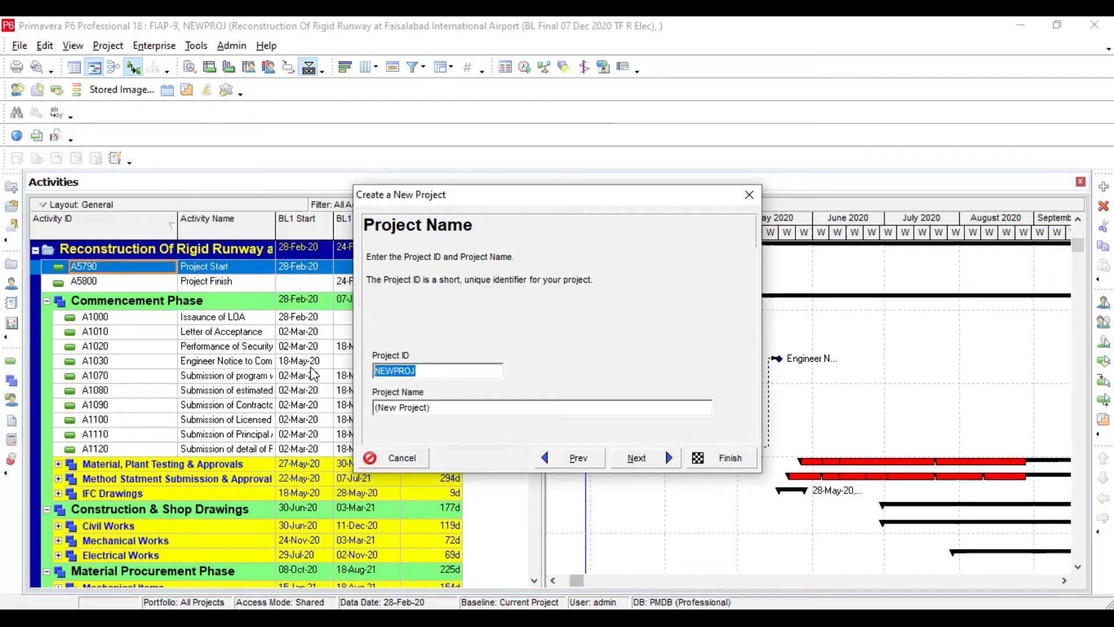
text(STO)
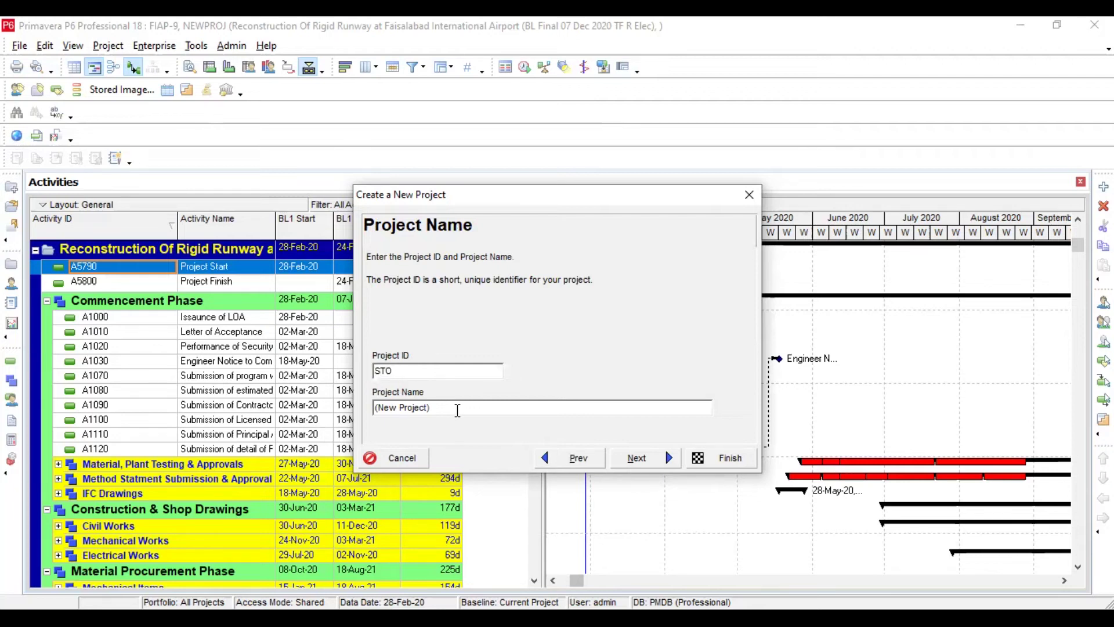
key(Tab)
text(Shutdown Project)
click(630, 457)
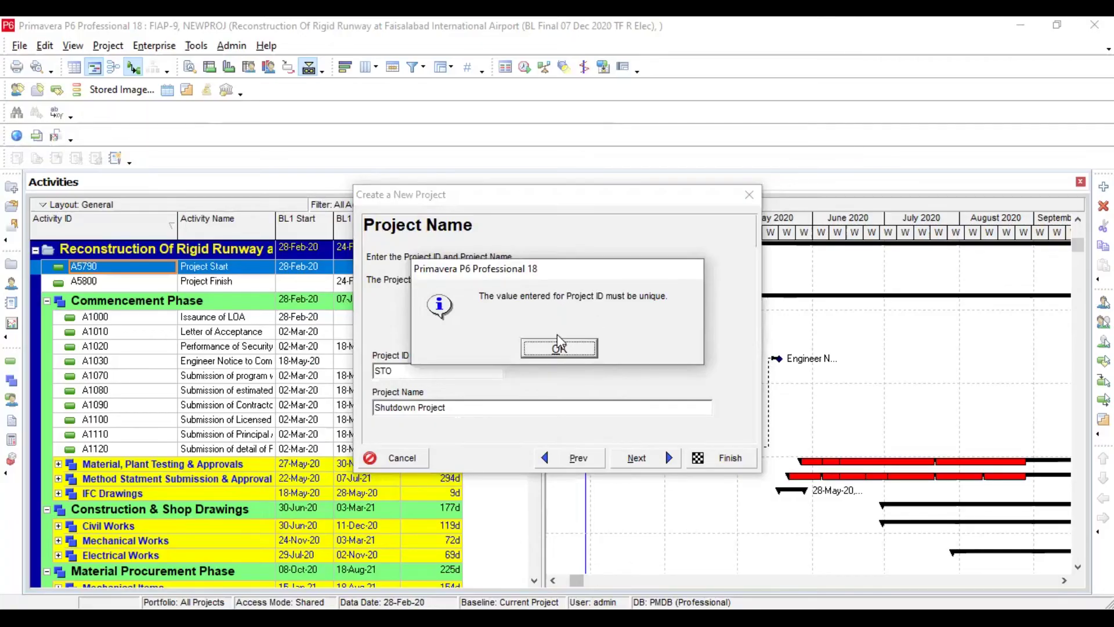
click(557, 349)
click(420, 371)
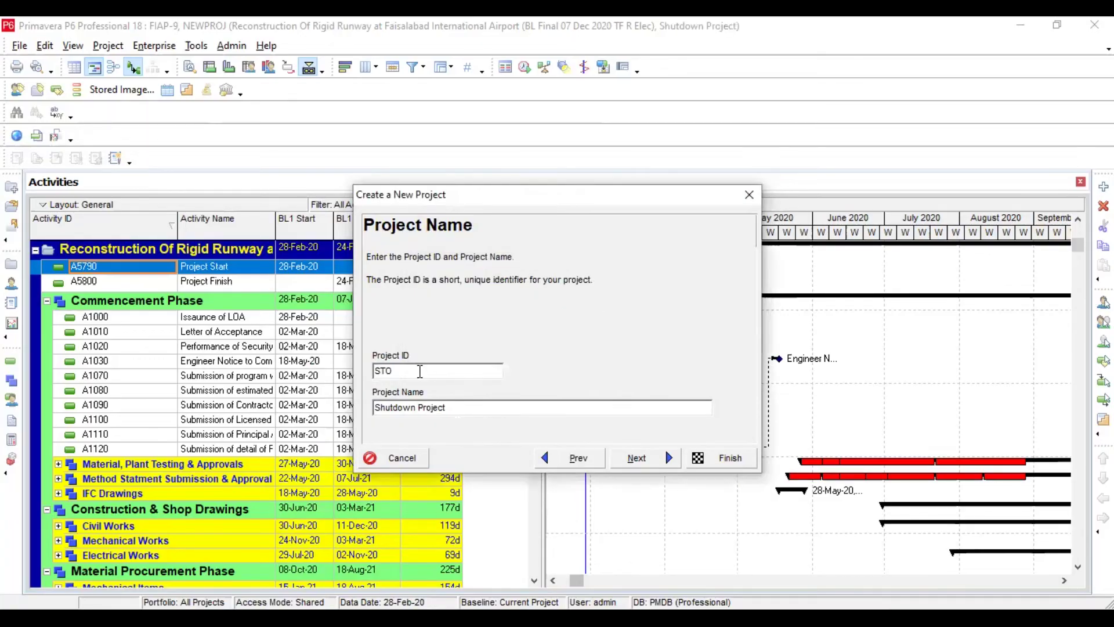
text(-2)
click(638, 458)
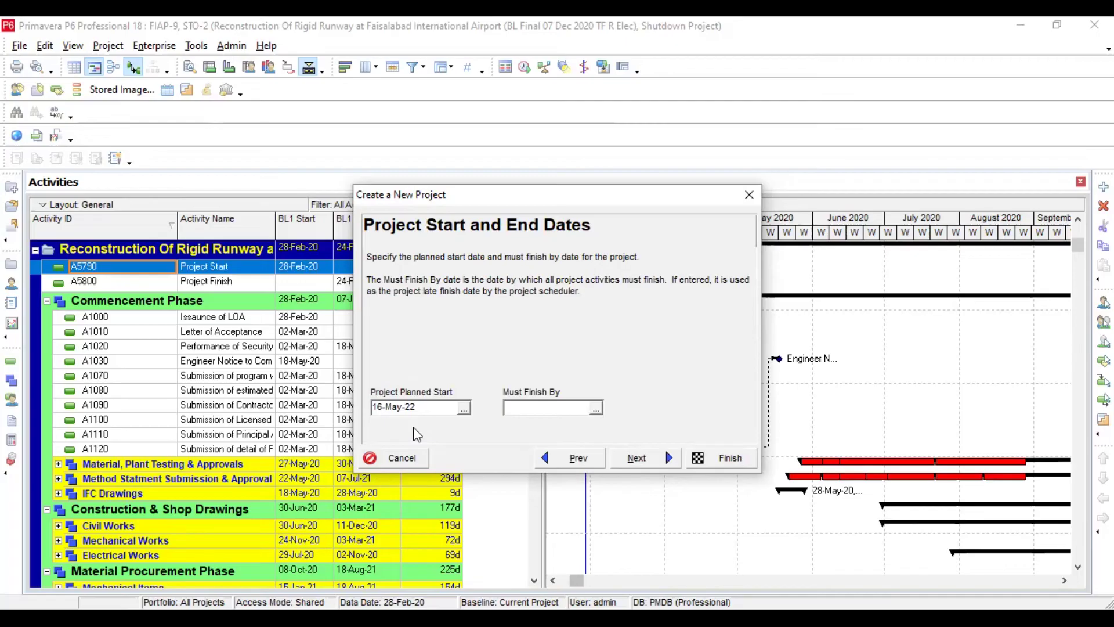
Step: Set the Project Planned Start to 20-Jul-22 with the calendar picker
click(464, 409)
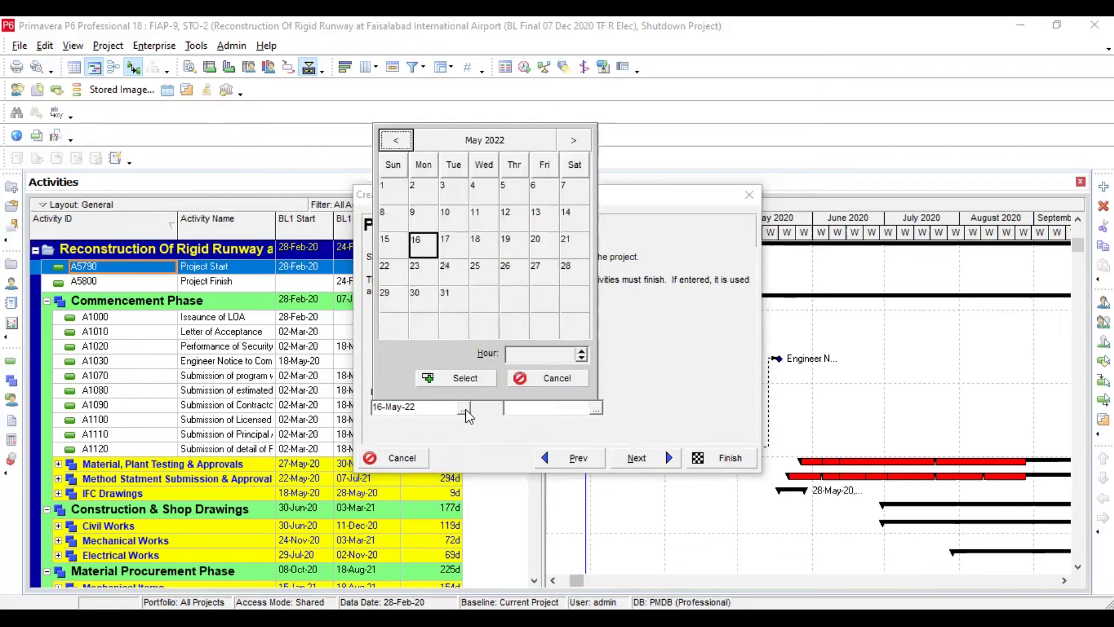
click(573, 140)
click(573, 140)
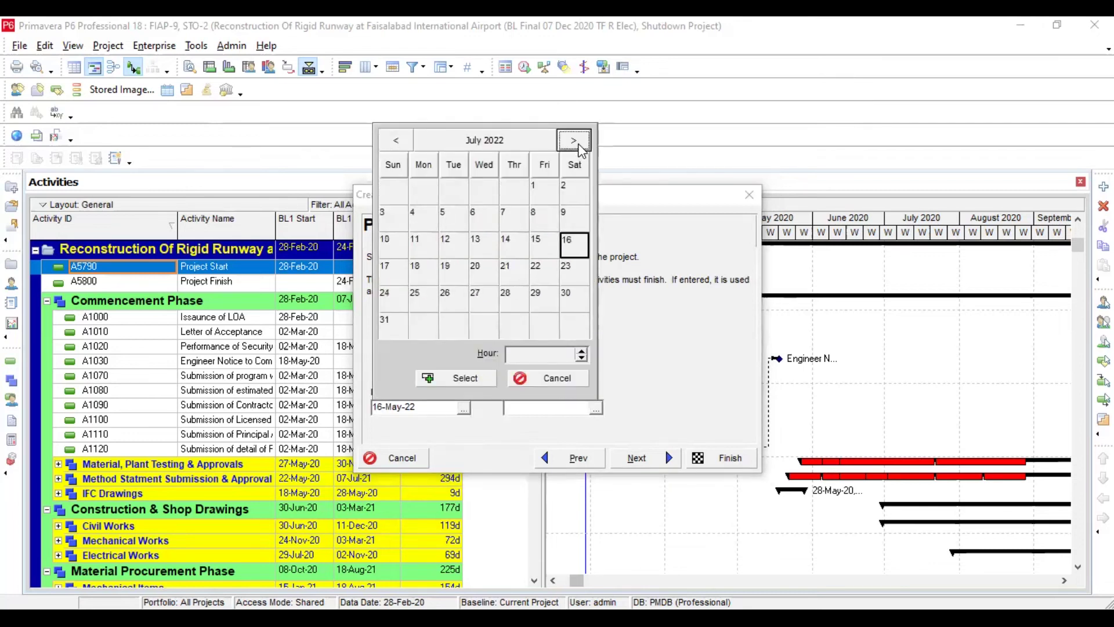
click(486, 270)
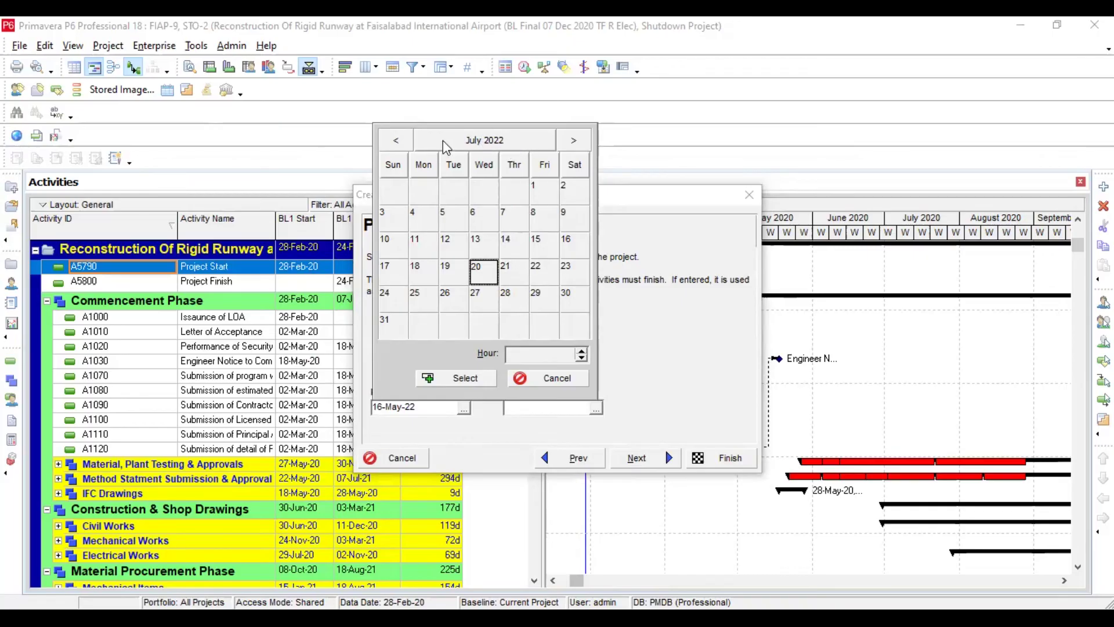
click(403, 145)
click(396, 142)
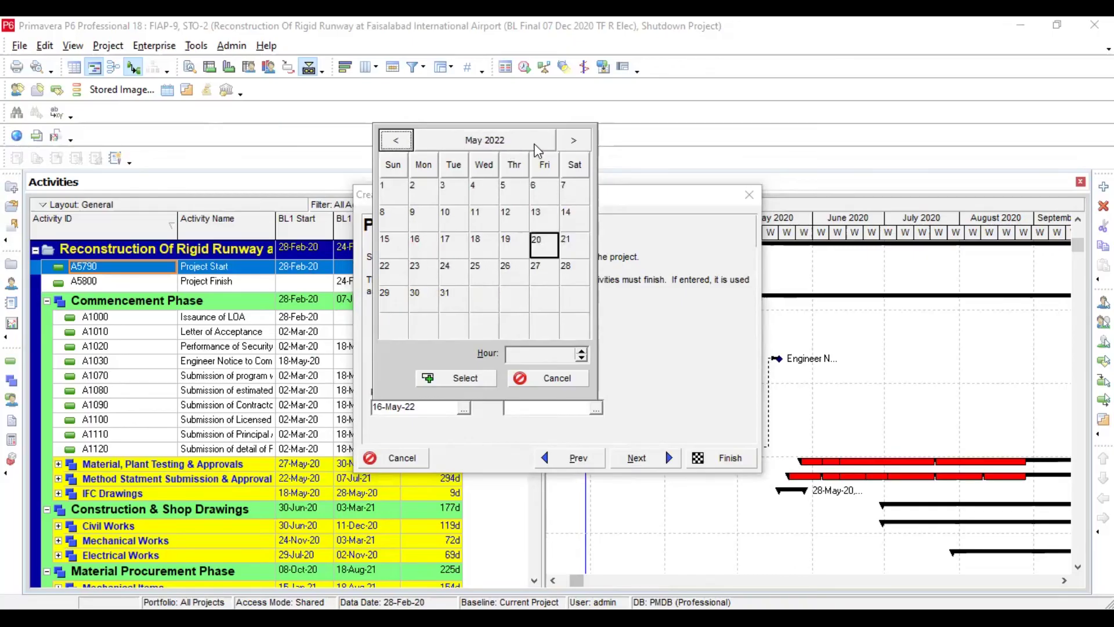
click(572, 141)
click(572, 141)
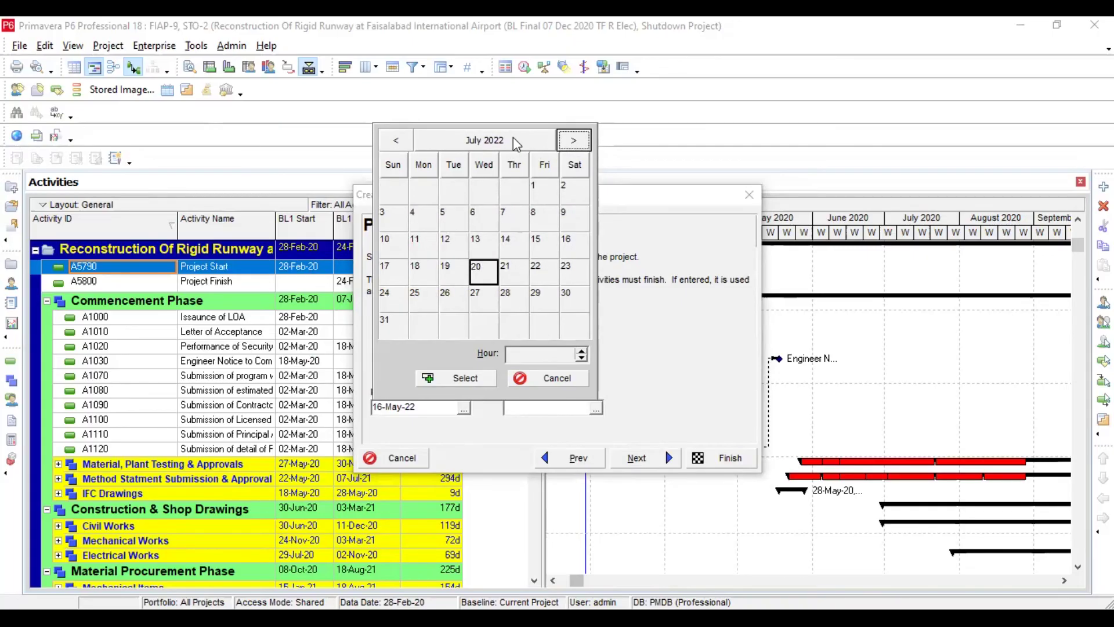
click(513, 140)
click(580, 140)
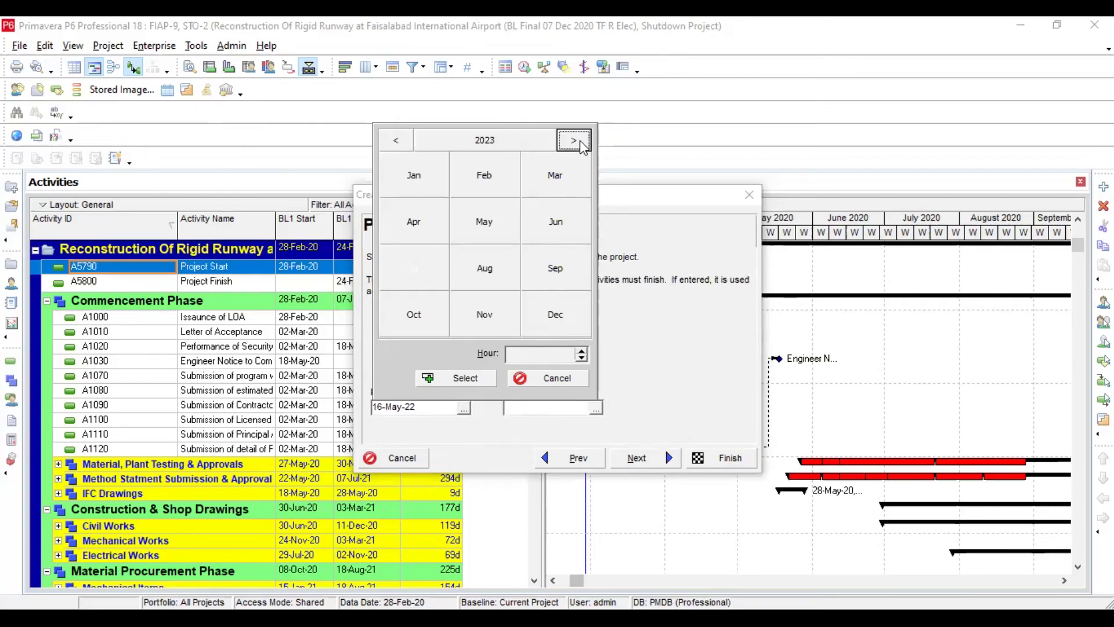
click(409, 144)
click(427, 268)
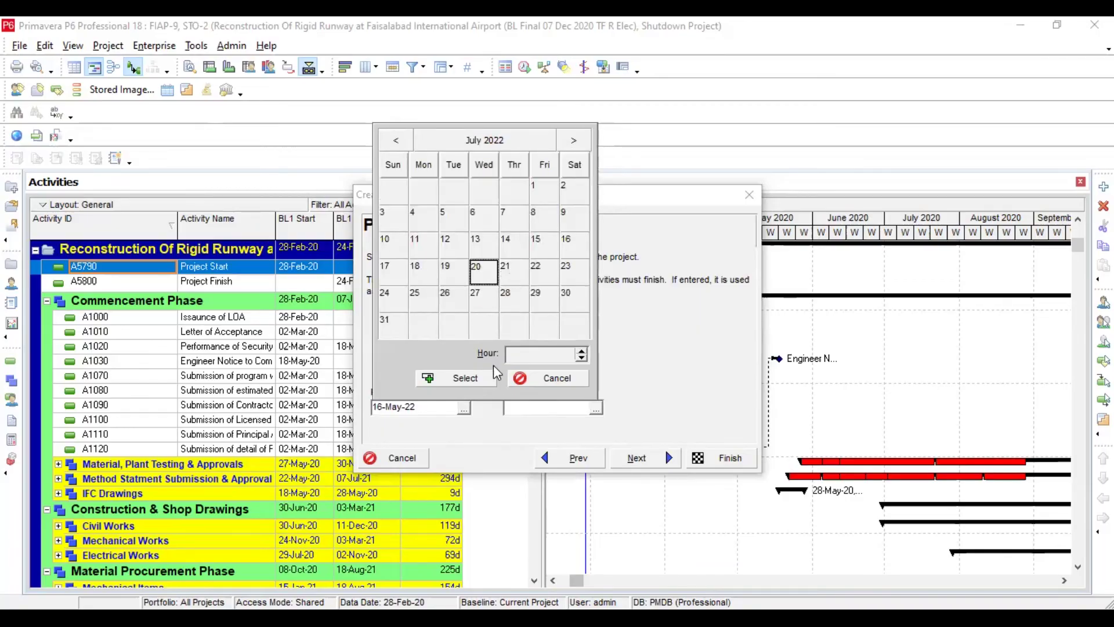
click(486, 380)
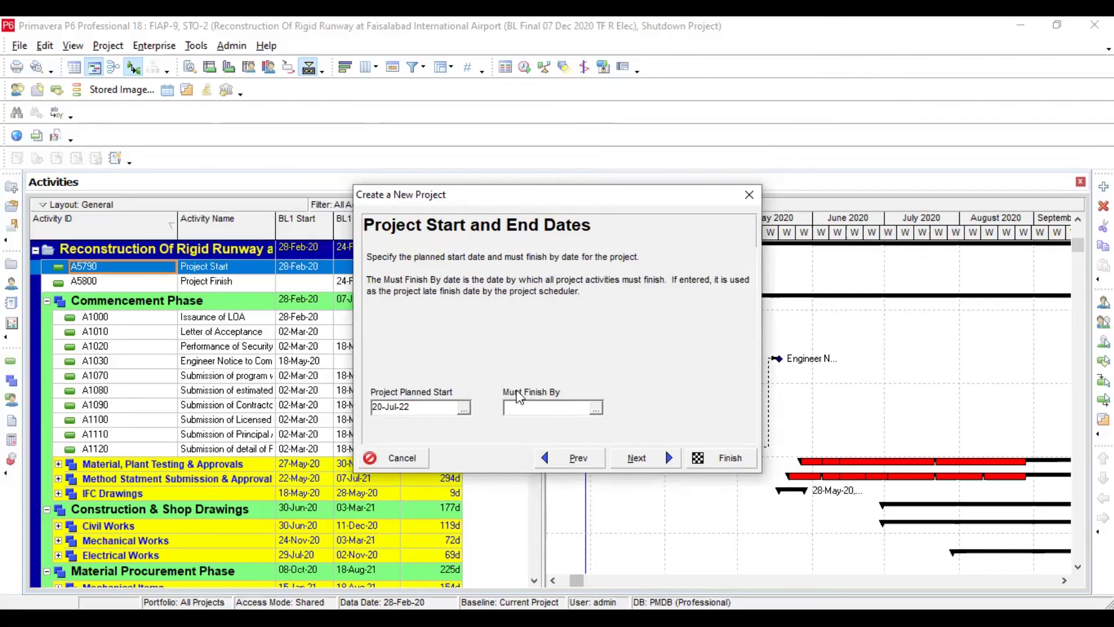
Step: Keep the 20-Jul-22 start and Enterprise as manager, advancing to Assignment Rate Type
click(653, 458)
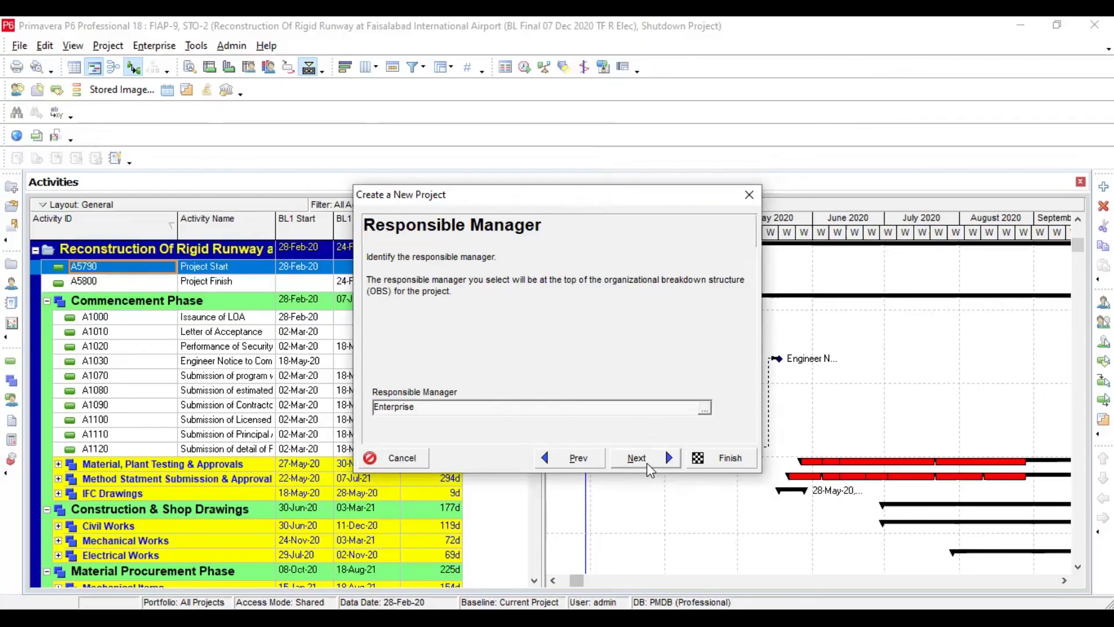
click(646, 464)
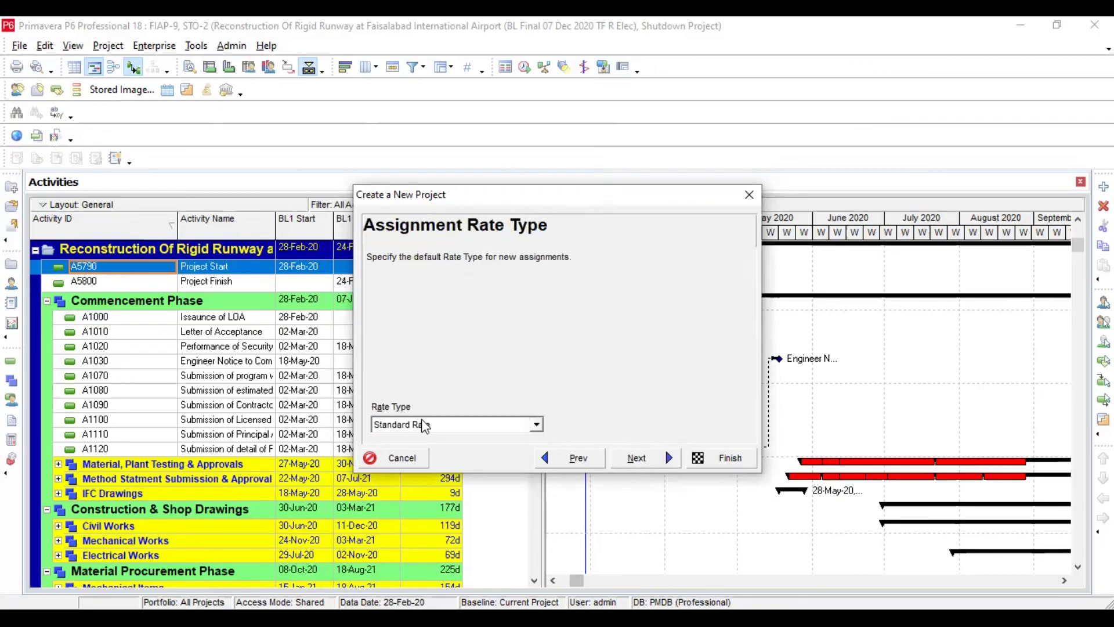